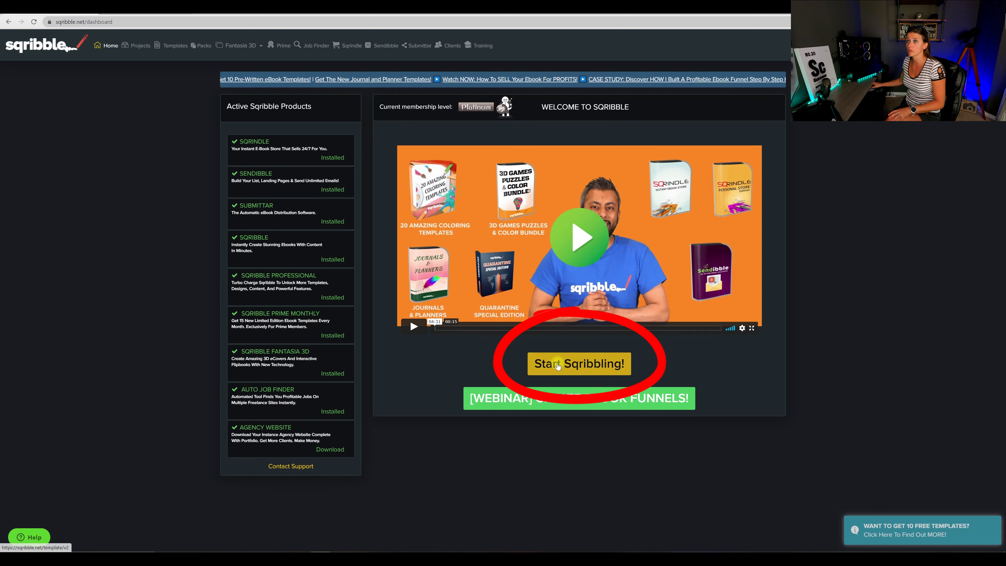
Start a new project and browse the eBook template gallery to the How to Make Money Blogging template
{"action": "left_click", "coordinate": [140, 45]}
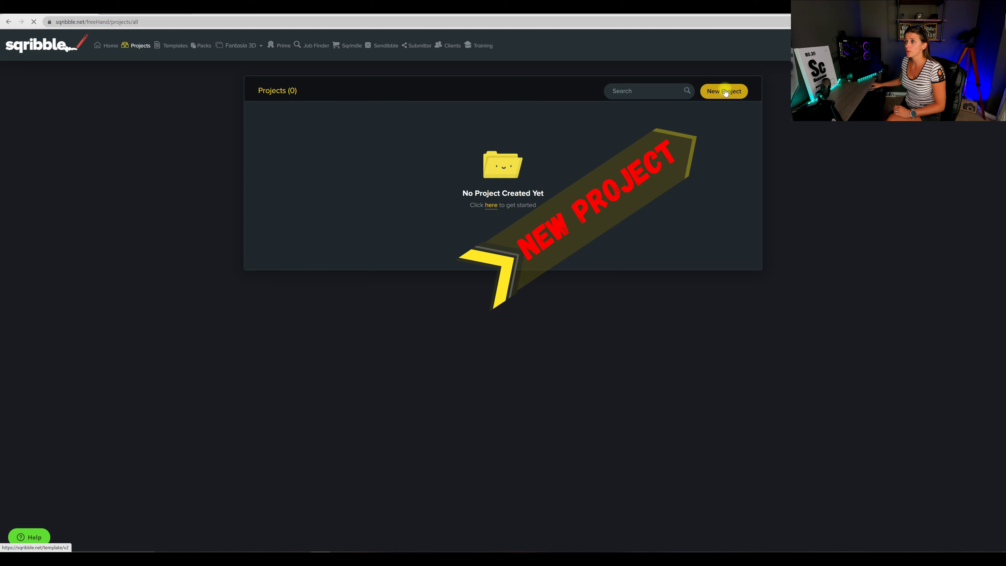
{"action": "left_click", "coordinate": [725, 92]}
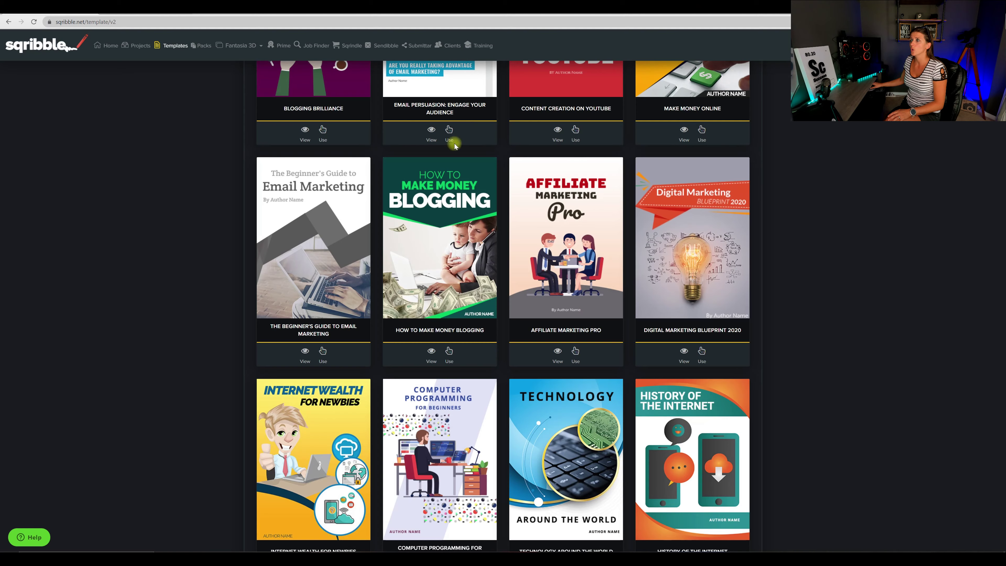
{"action": "scroll", "coordinate": [588, 222], "scroll_direction": "up", "scroll_amount": 10}
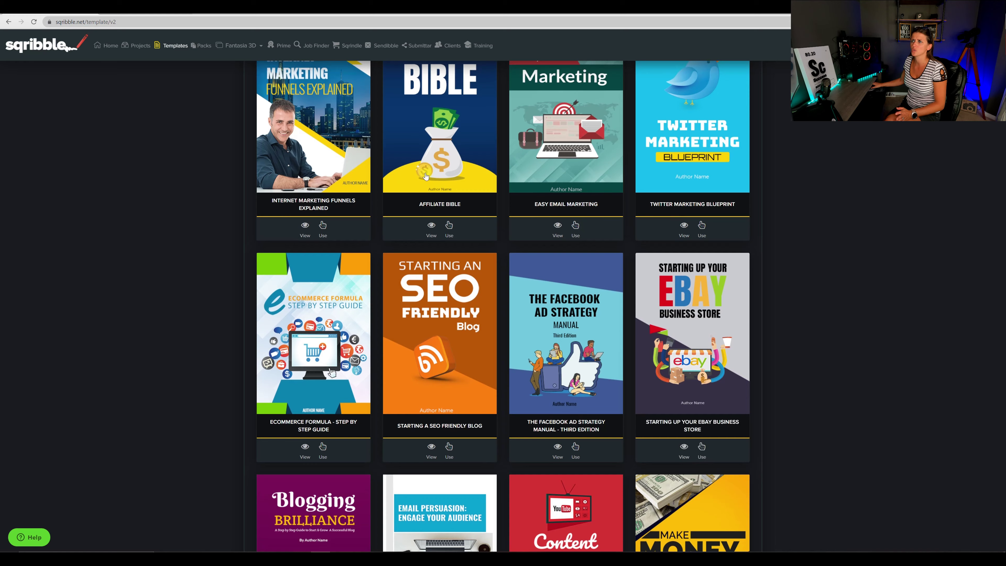
{"action": "scroll", "coordinate": [587, 223], "scroll_direction": "up", "scroll_amount": 2}
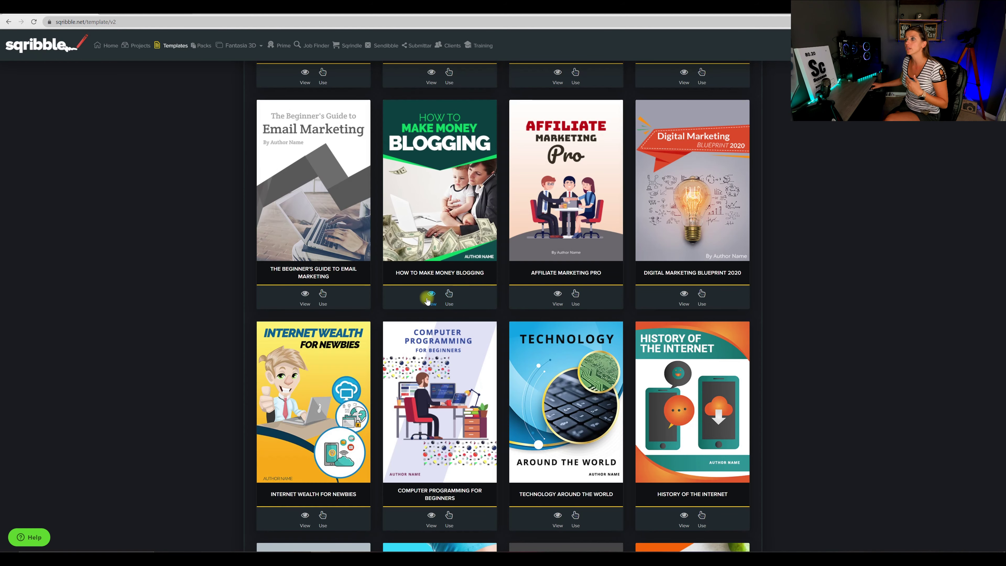
Preview all pages of the How to Make Money Blogging template and close the preview
{"action": "left_click", "coordinate": [432, 295]}
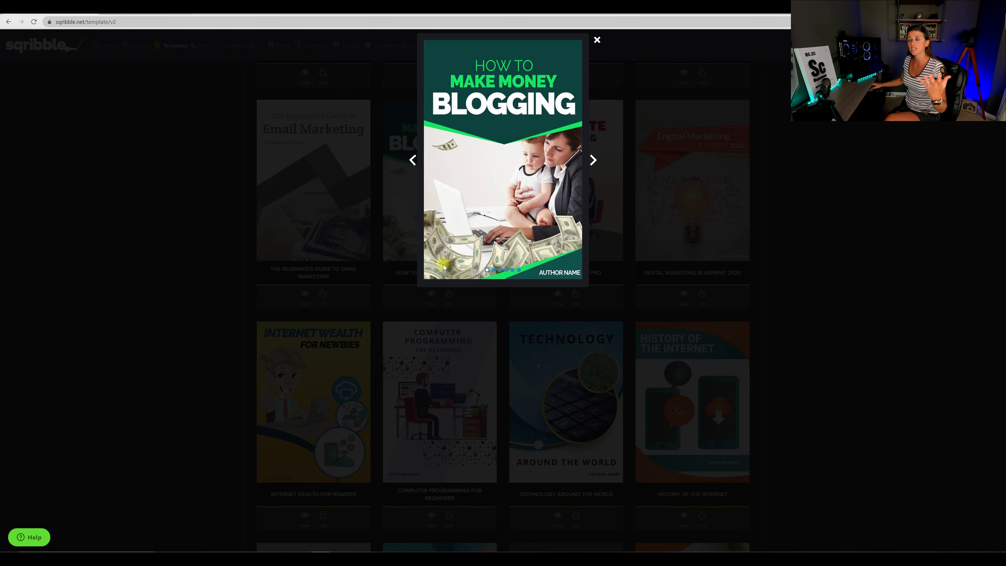
{"action": "left_click", "coordinate": [593, 160]}
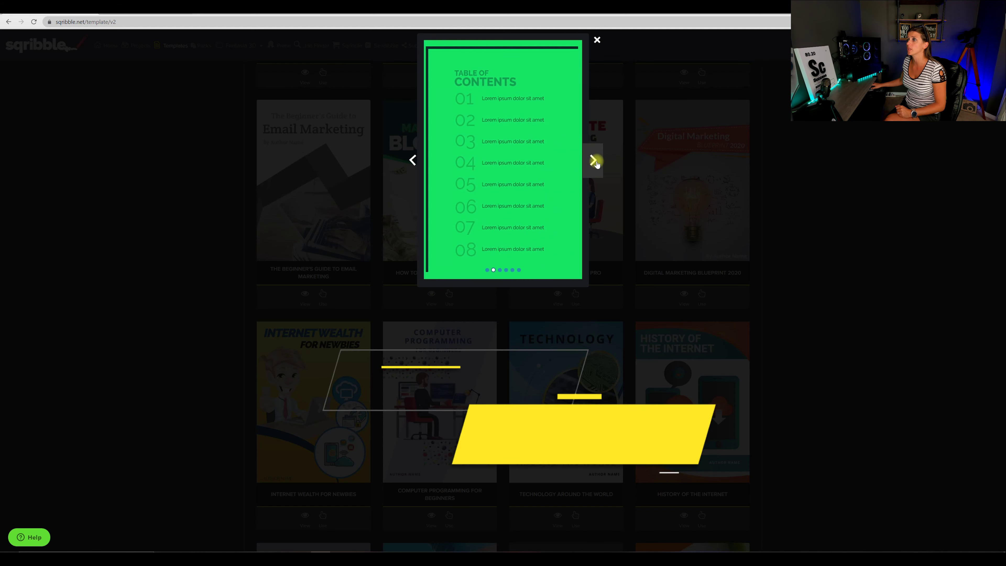
{"action": "left_click", "coordinate": [593, 160]}
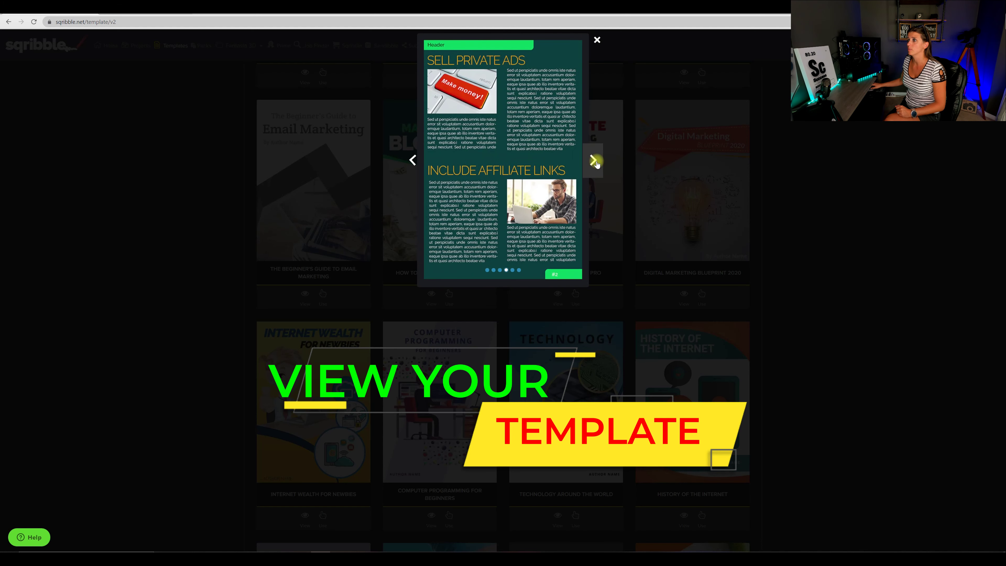
{"action": "left_click", "coordinate": [594, 161]}
{"action": "left_click", "coordinate": [594, 160]}
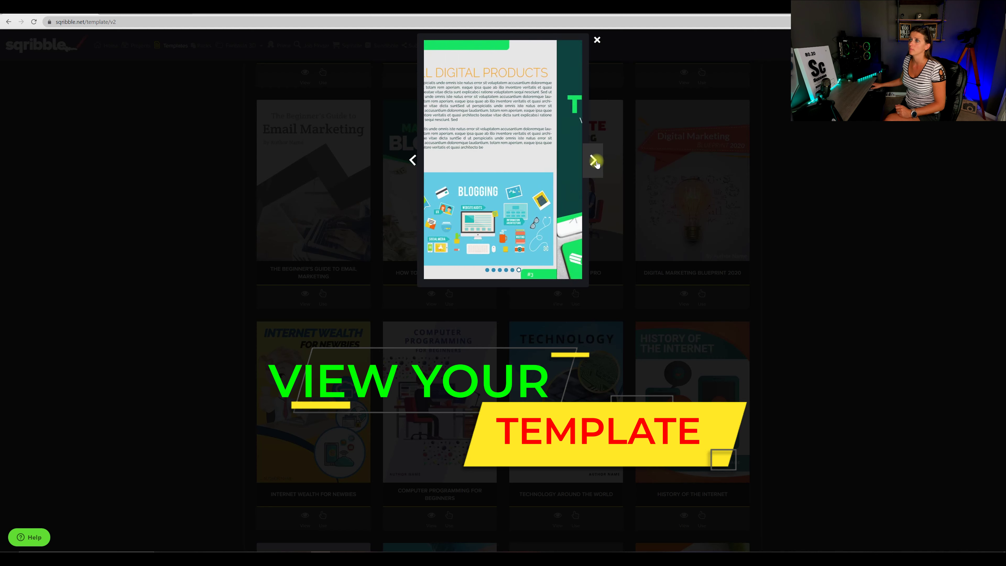
{"action": "left_click", "coordinate": [594, 161]}
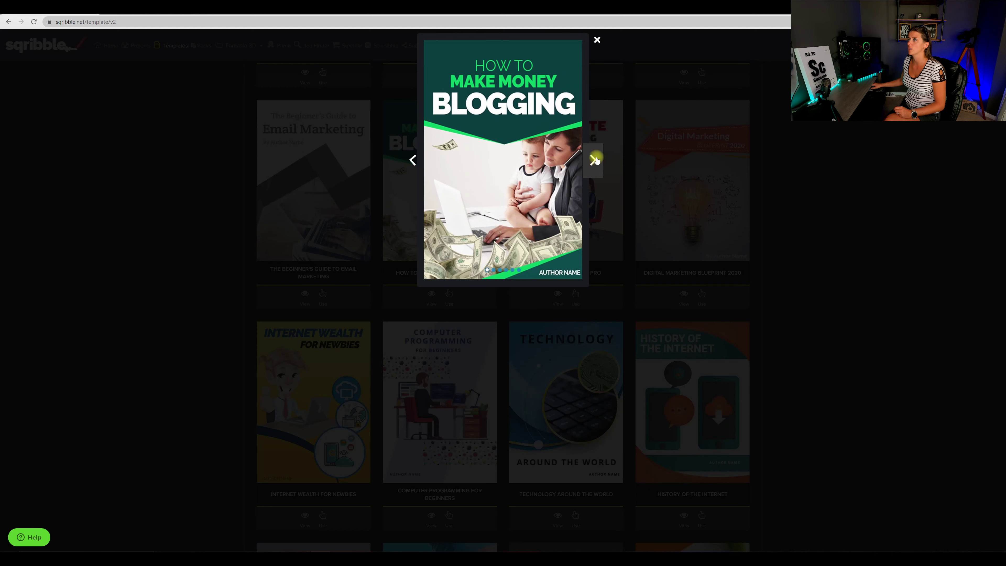
{"action": "left_click", "coordinate": [601, 52]}
Create a named eBook project from the How to Make Money Blogging template
{"action": "left_click", "coordinate": [449, 296]}
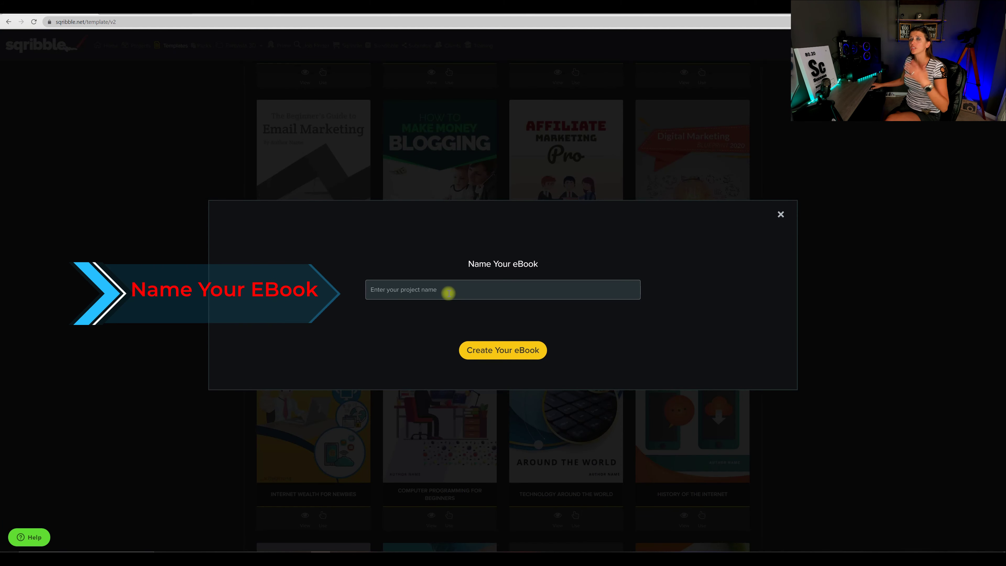
{"action": "left_click", "coordinate": [448, 292]}
{"action": "left_click", "coordinate": [400, 339]}
{"action": "left_click", "coordinate": [501, 352]}
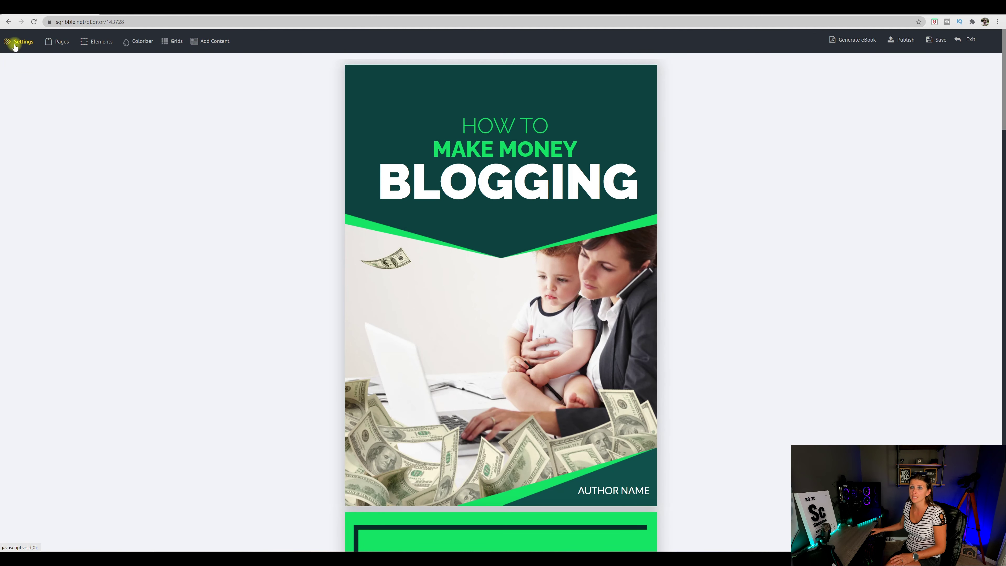
Examine the eBook's global settings, its page list and the element list for the cover and inner pages
{"action": "left_click", "coordinate": [15, 42]}
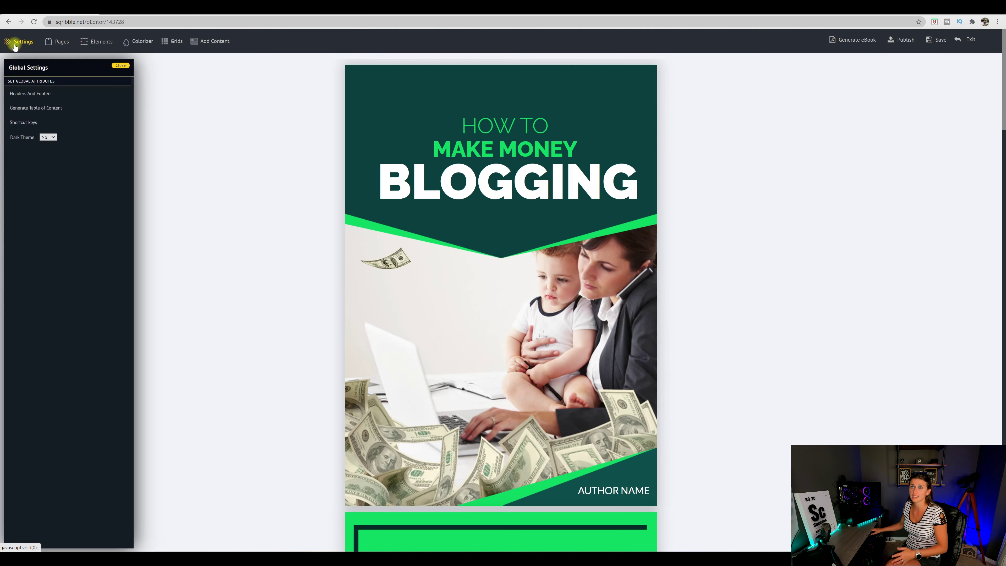
{"action": "left_click", "coordinate": [121, 65]}
{"action": "left_click", "coordinate": [59, 44]}
{"action": "left_click", "coordinate": [29, 123]}
{"action": "left_click", "coordinate": [106, 108]}
{"action": "left_click", "coordinate": [101, 41]}
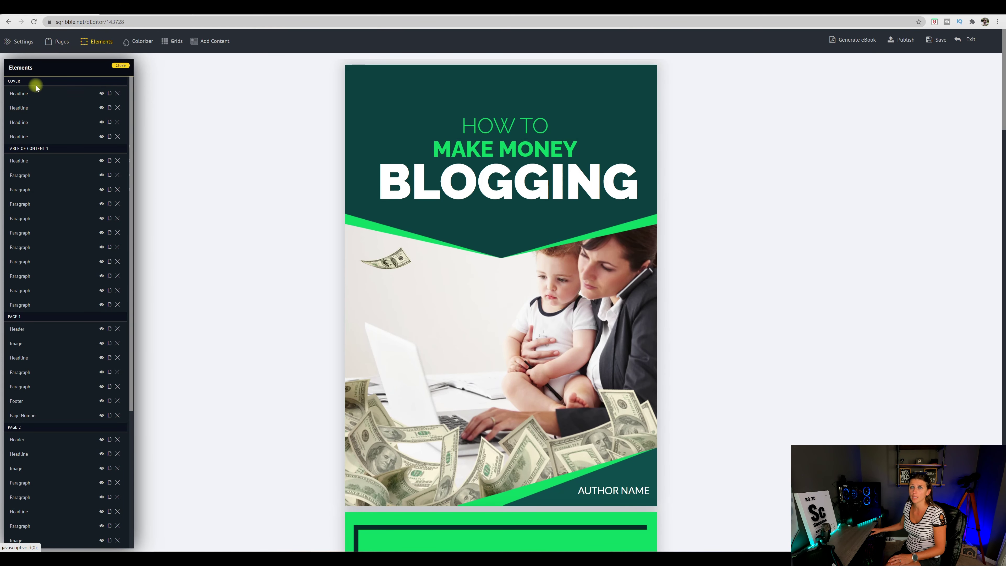
{"action": "left_click", "coordinate": [52, 106]}
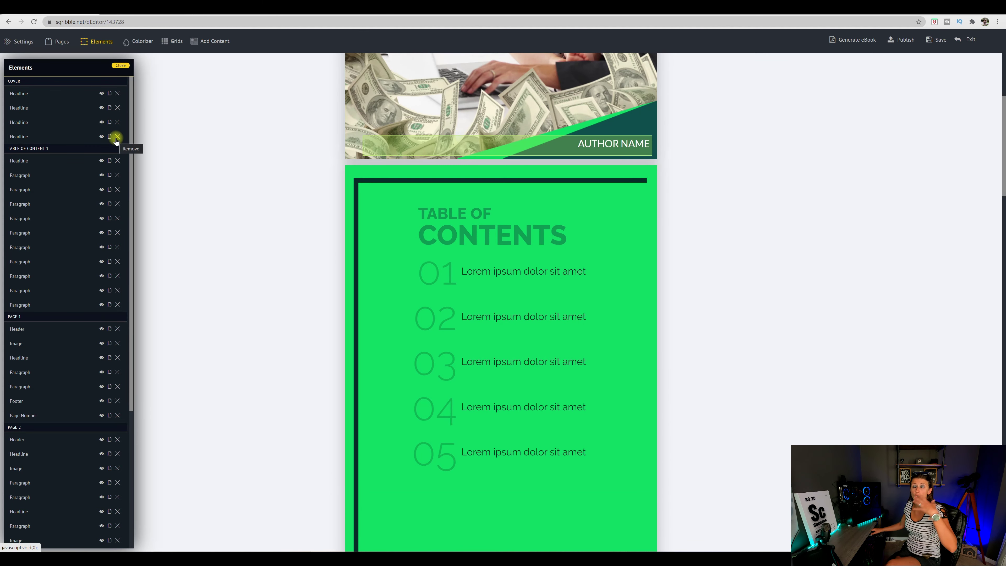
Apply a green Colorizer palette to the eBook and check the cover, table of contents and inner pages
{"action": "left_click", "coordinate": [141, 43]}
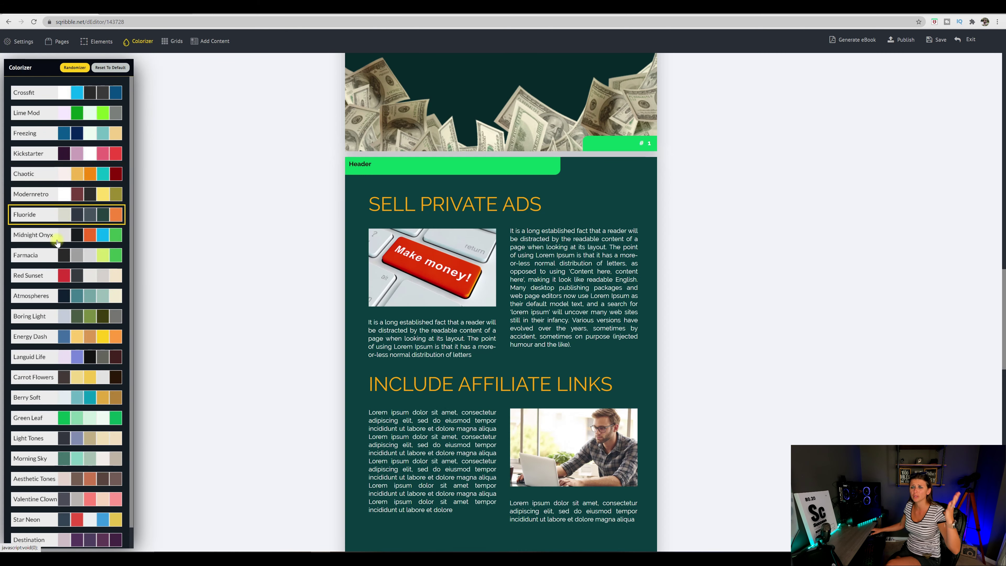
{"action": "scroll", "coordinate": [63, 325], "scroll_direction": "down", "scroll_amount": 1}
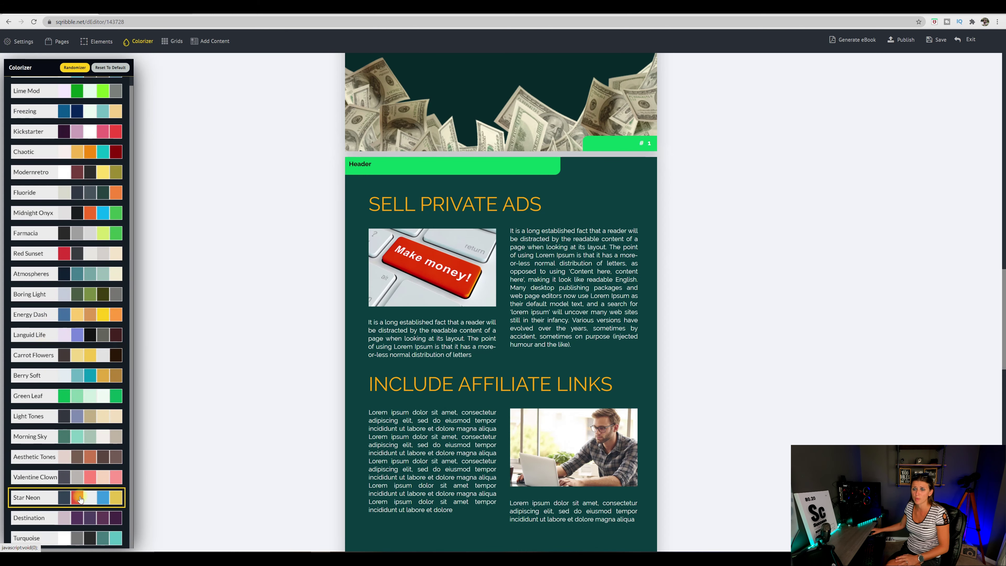
{"action": "left_click", "coordinate": [171, 44]}
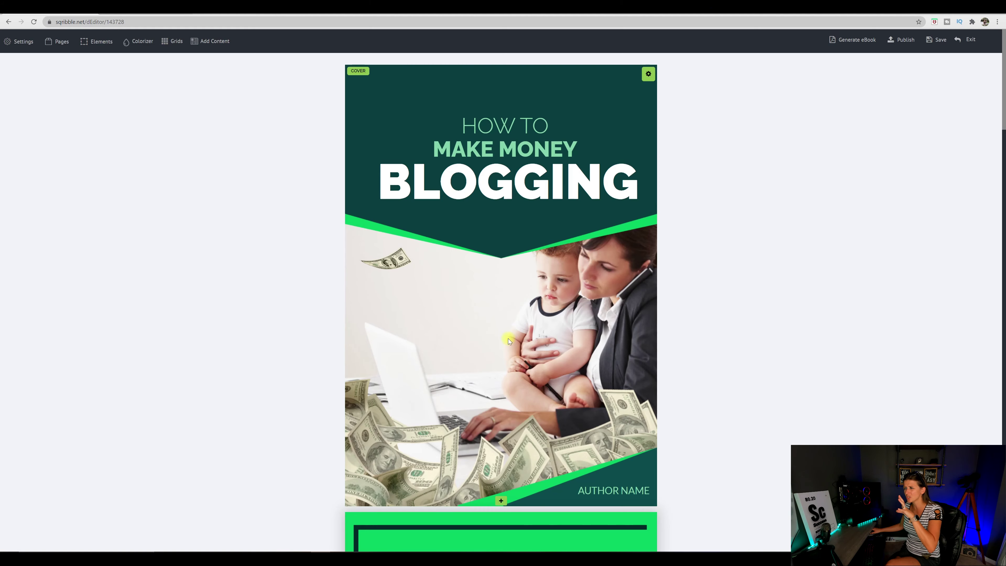
{"action": "scroll", "coordinate": [508, 339], "scroll_direction": "down", "scroll_amount": 15}
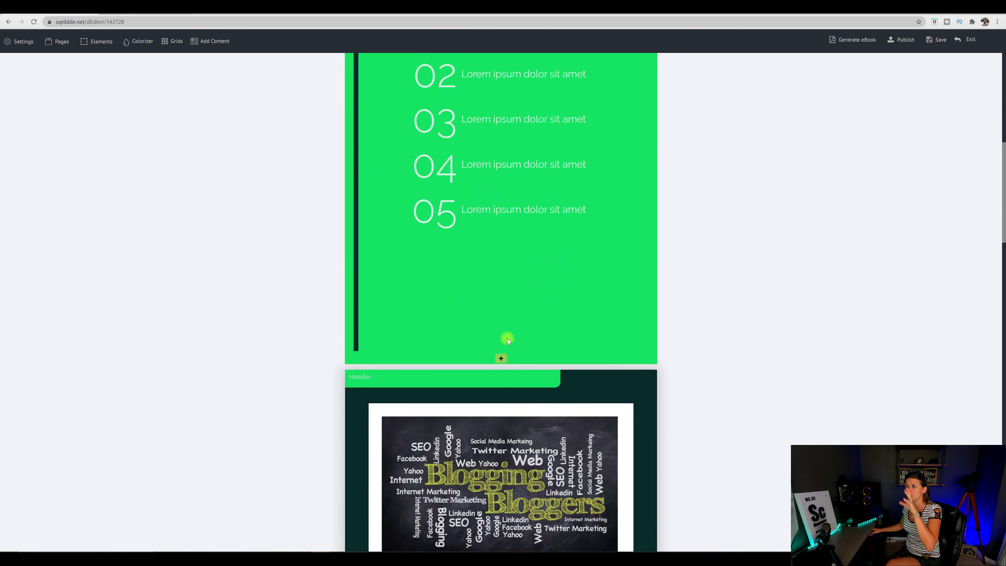
{"action": "scroll", "coordinate": [507, 338], "scroll_direction": "down", "scroll_amount": 10}
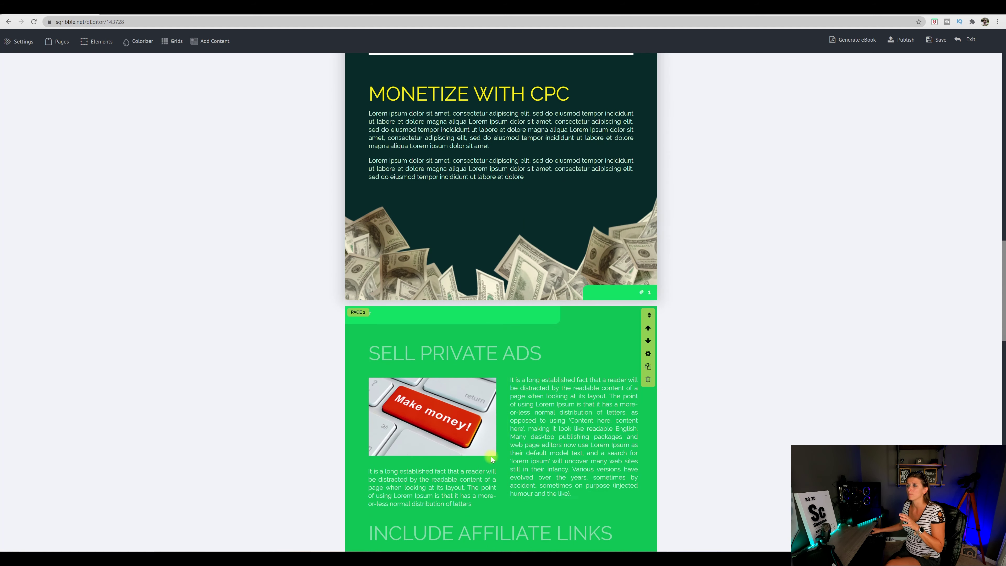
Overlay the light narrow grid and the light wide grid on the pages in turn, and remove the grid
{"action": "left_click", "coordinate": [174, 41]}
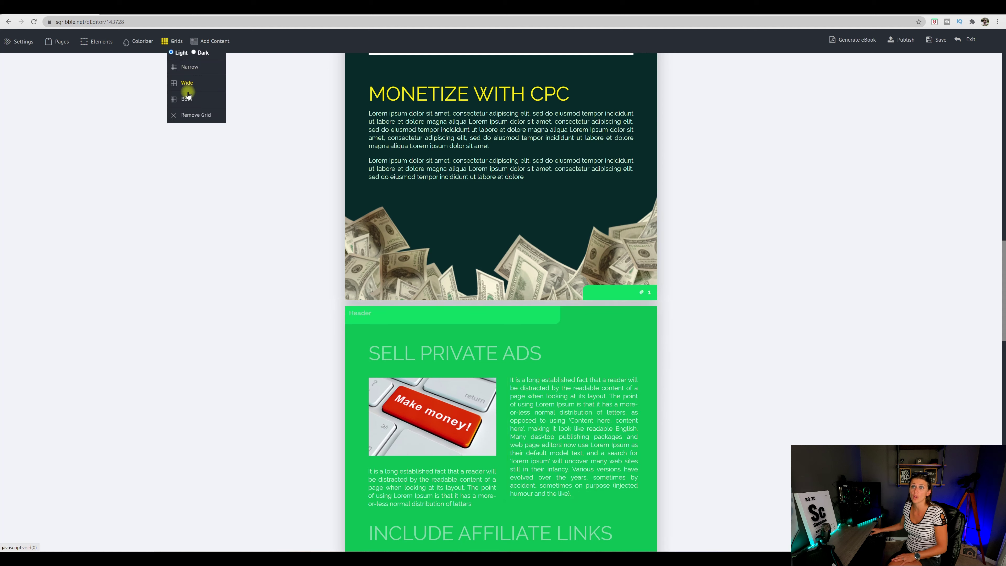
{"action": "left_click", "coordinate": [187, 69]}
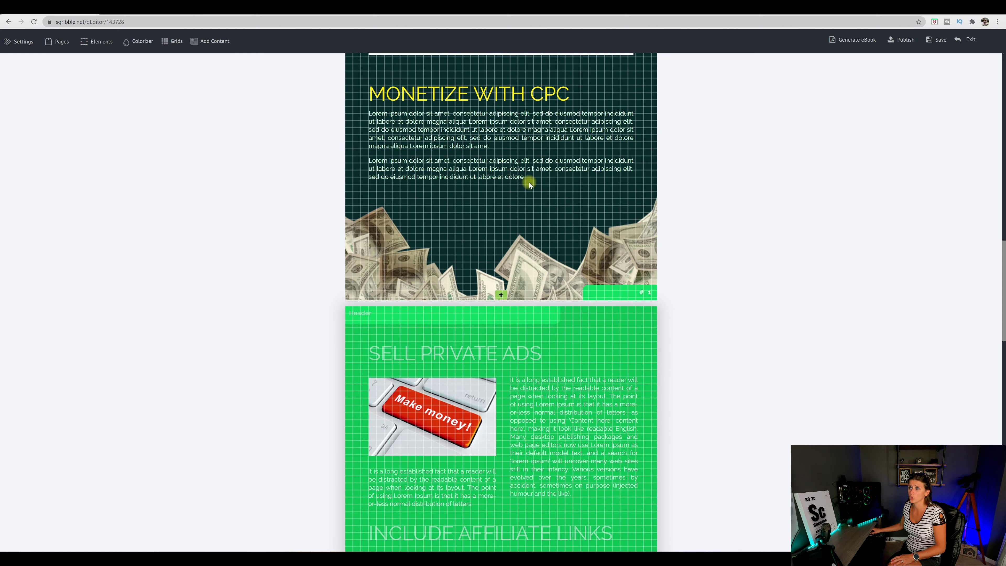
{"action": "left_click", "coordinate": [174, 41]}
{"action": "left_click", "coordinate": [189, 84]}
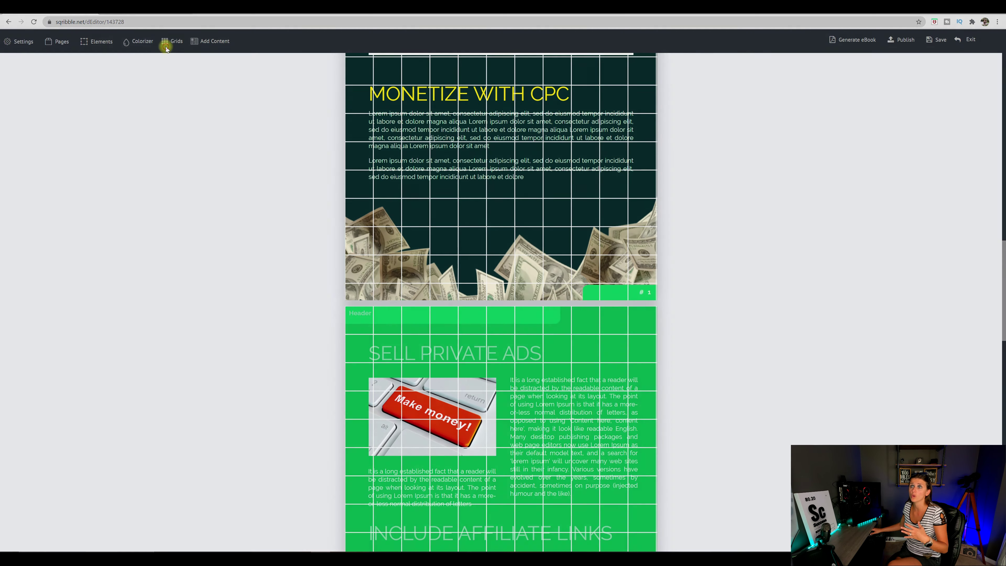
{"action": "left_click", "coordinate": [166, 47]}
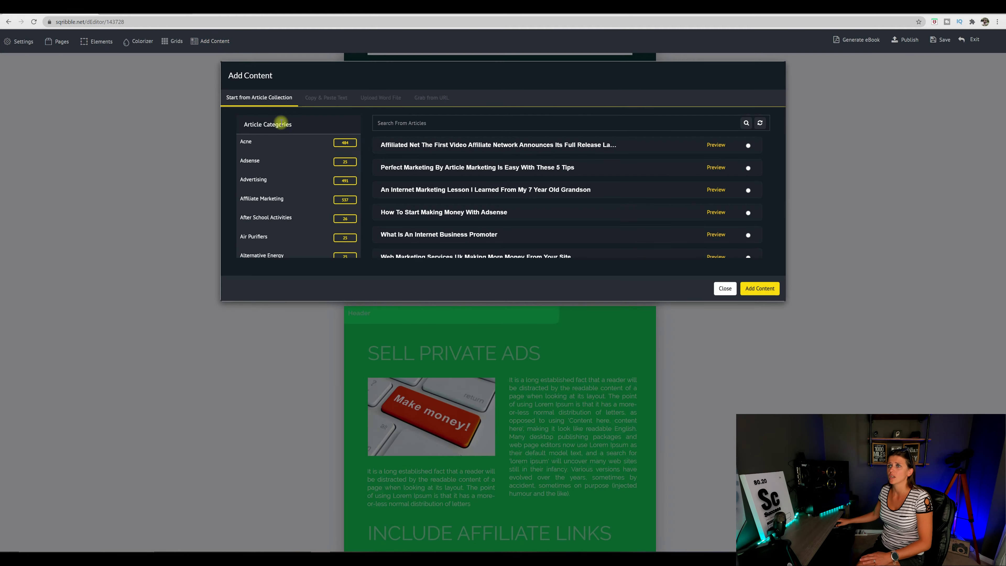
Examine the content sources for the eBook: article collection, pasted text, Word file upload and website URL
{"action": "left_click", "coordinate": [260, 102]}
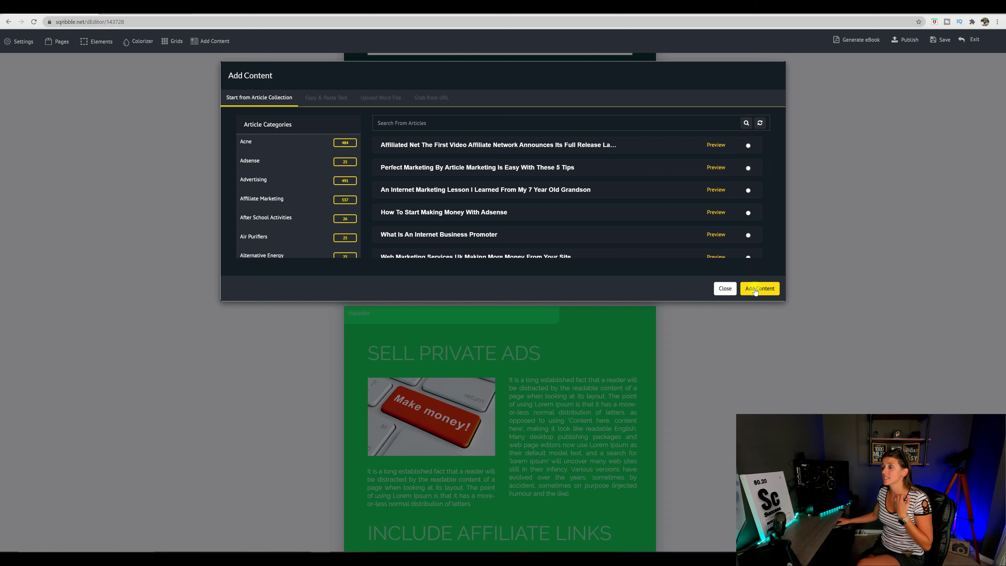
{"action": "left_click", "coordinate": [336, 98]}
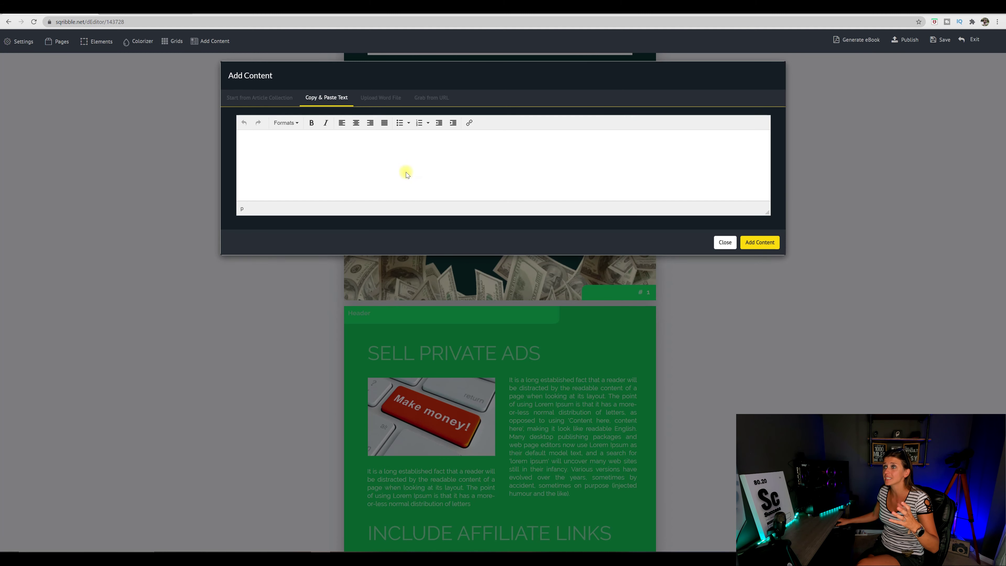
{"action": "left_click", "coordinate": [386, 99]}
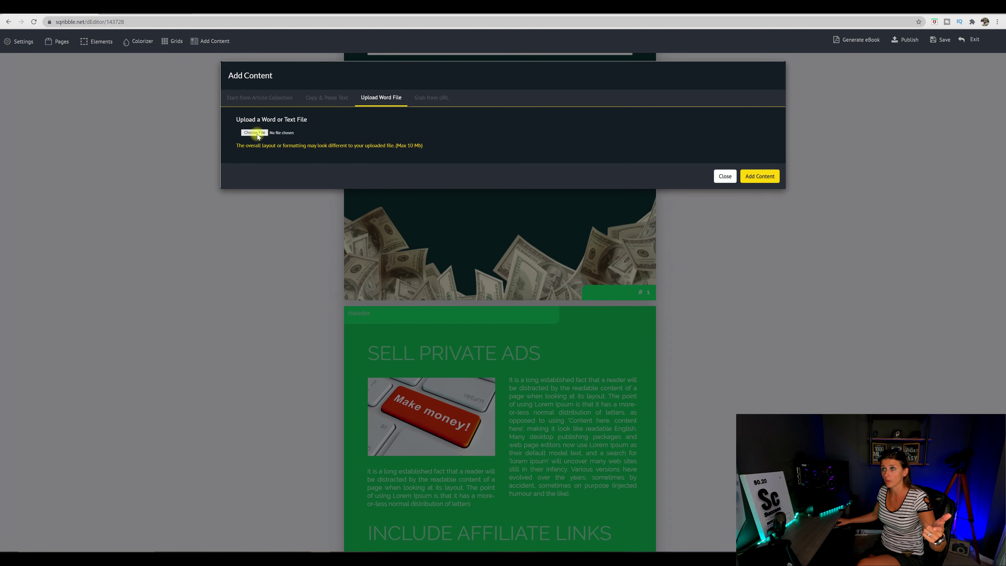
{"action": "left_click", "coordinate": [433, 98]}
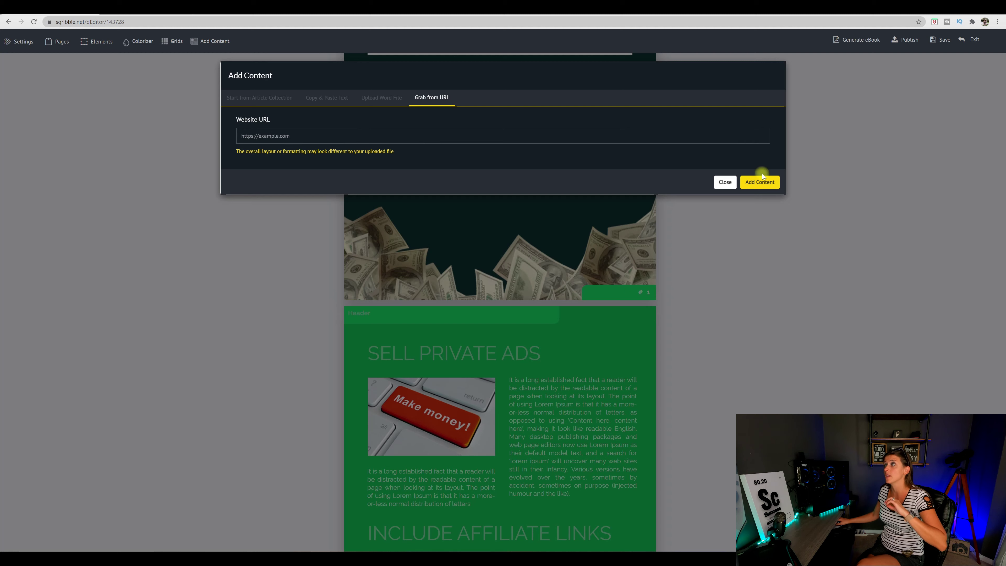
{"action": "left_click", "coordinate": [753, 185]}
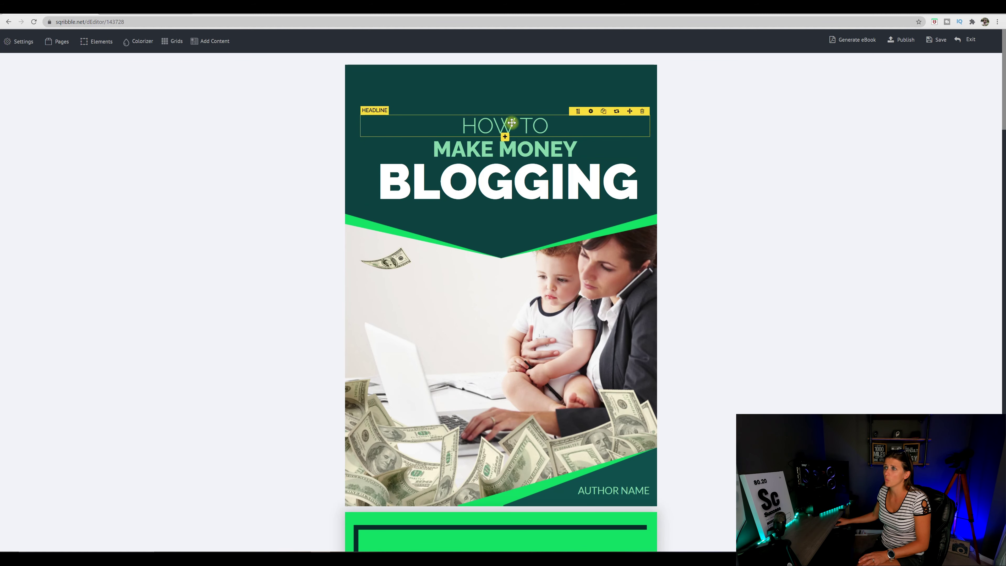
Move the HOW TO headline on the cover slightly up and to the left
{"action": "left_click", "coordinate": [552, 131]}
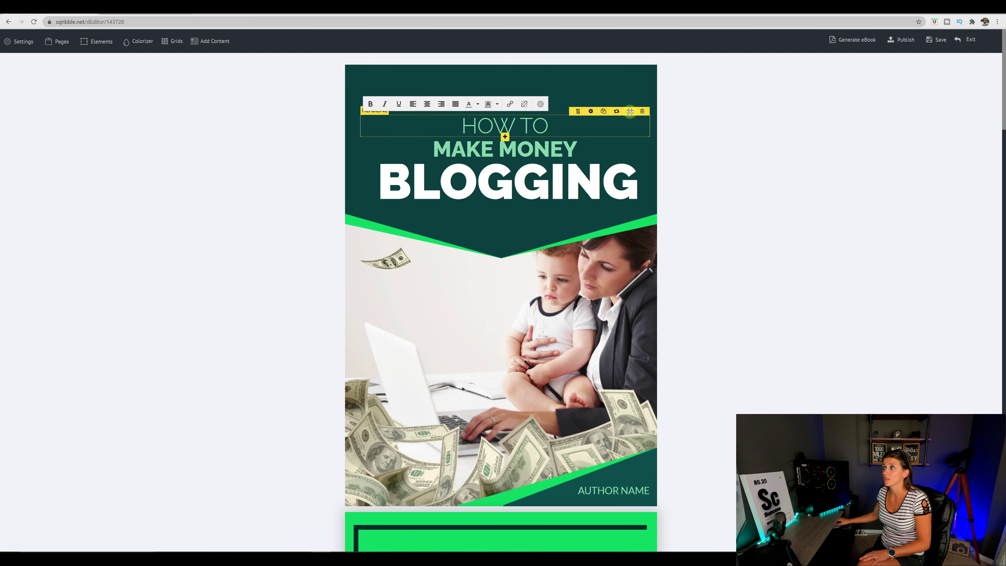
{"action": "left_click_drag", "start_coordinate": [629, 111], "coordinate": [616, 77]}
{"action": "left_click_drag", "start_coordinate": [551, 108], "coordinate": [627, 107]}
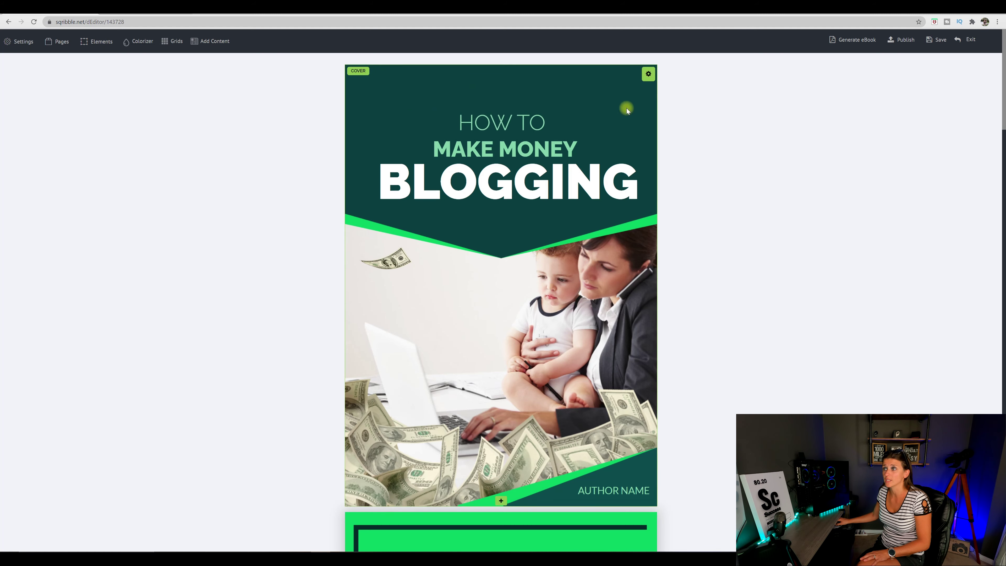
View the option for moving the HOW TO headline to another page, leaving it on the cover
{"action": "left_click", "coordinate": [604, 112]}
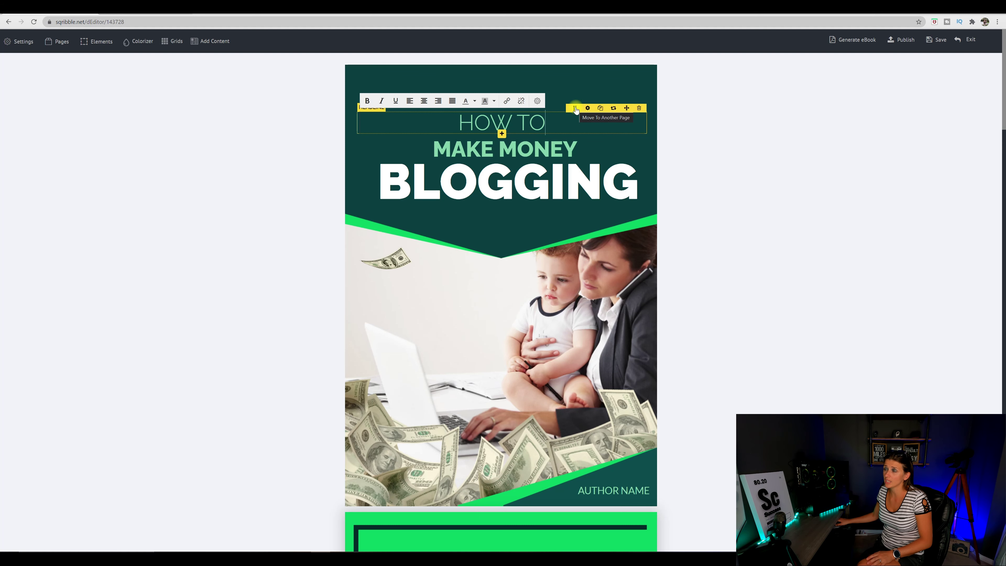
{"action": "left_click", "coordinate": [575, 109]}
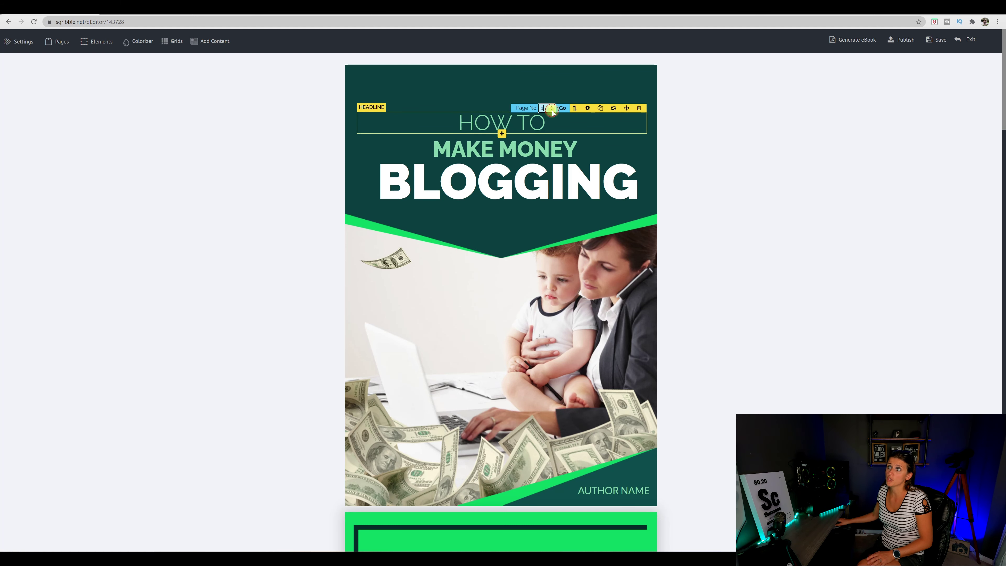
{"action": "left_click", "coordinate": [499, 402]}
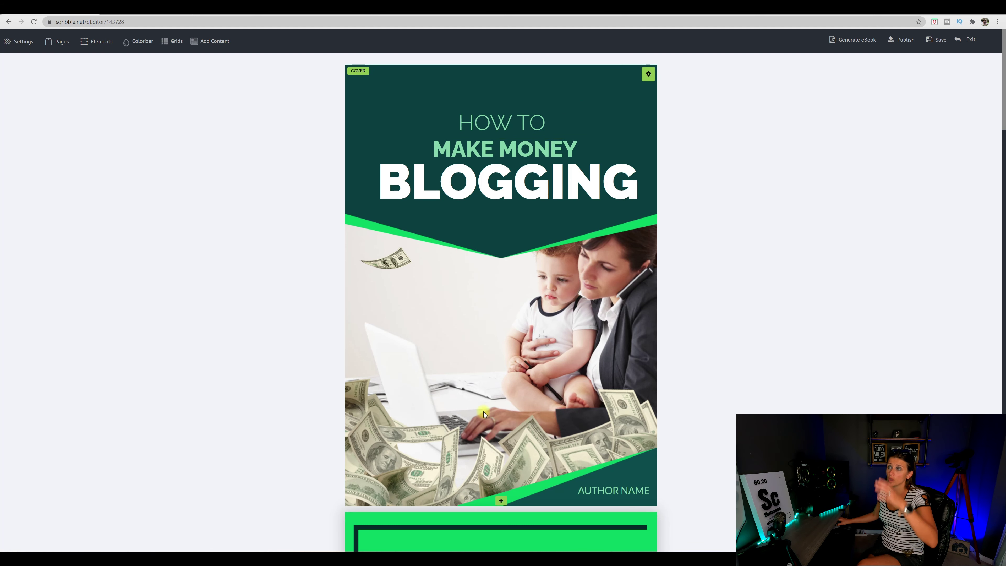
Open the settings of the cover's HOW TO headline and look at its Google Fonts option
{"action": "mouse_move", "coordinate": [548, 122]}
{"action": "left_click", "coordinate": [588, 108]}
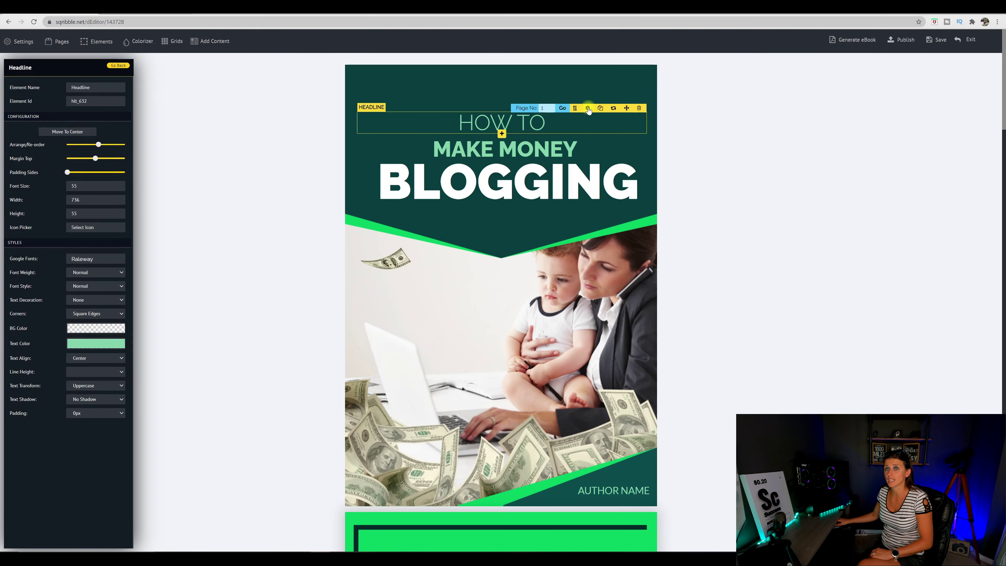
{"action": "left_click", "coordinate": [96, 261]}
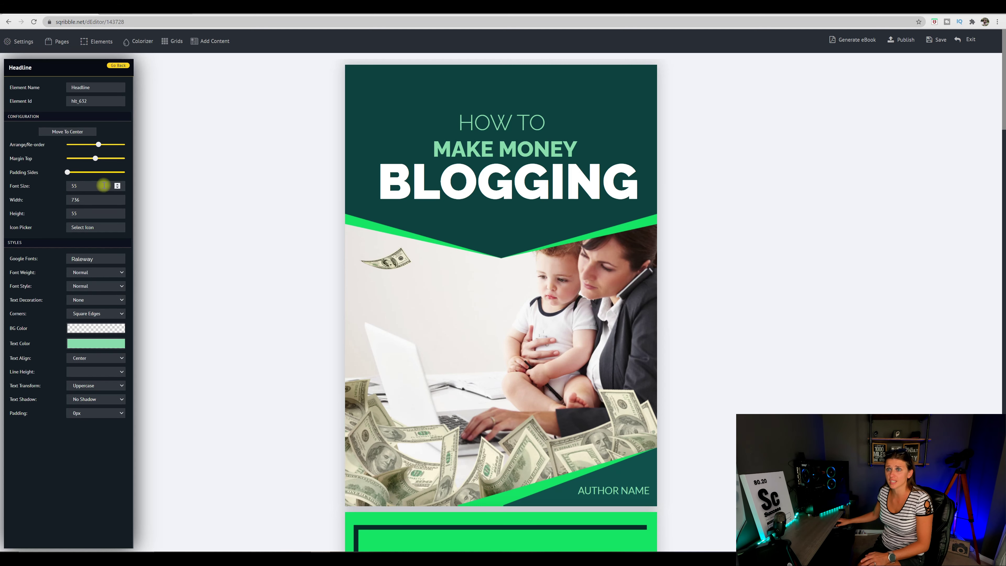
Make the HOW TO headline text on the cover bold, italic and underlined
{"action": "left_click", "coordinate": [556, 123]}
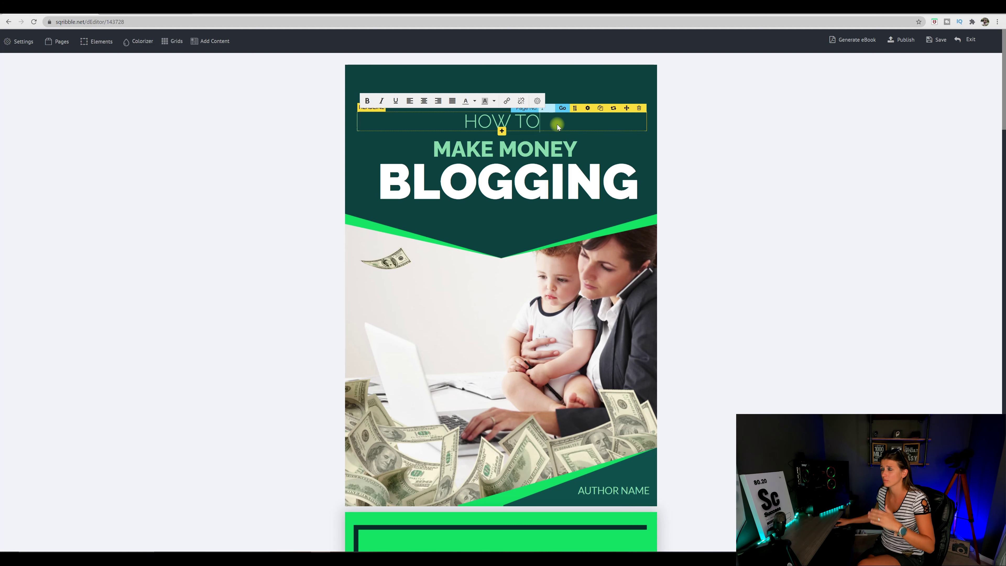
{"action": "left_click_drag", "start_coordinate": [550, 123], "coordinate": [469, 126]}
{"action": "left_click", "coordinate": [367, 102]}
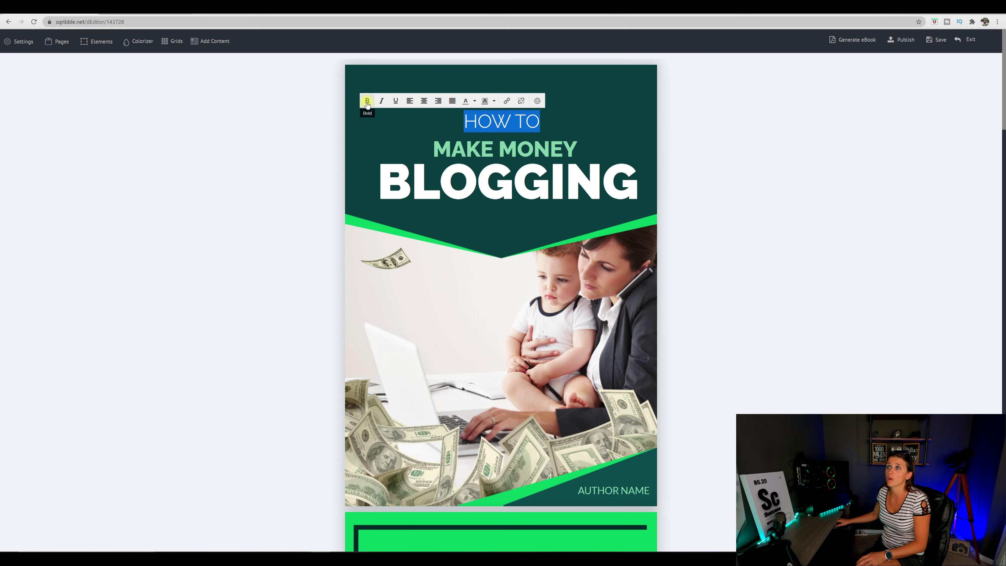
{"action": "left_click", "coordinate": [381, 101]}
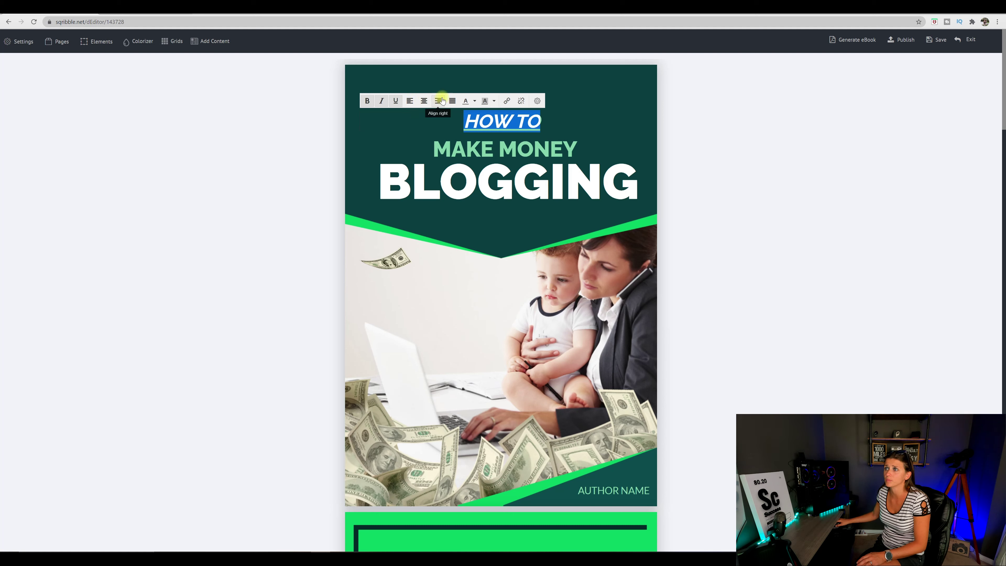
Colour the HOW TO headline text yellow and view the background colour choices without applying one
{"action": "left_click", "coordinate": [473, 103]}
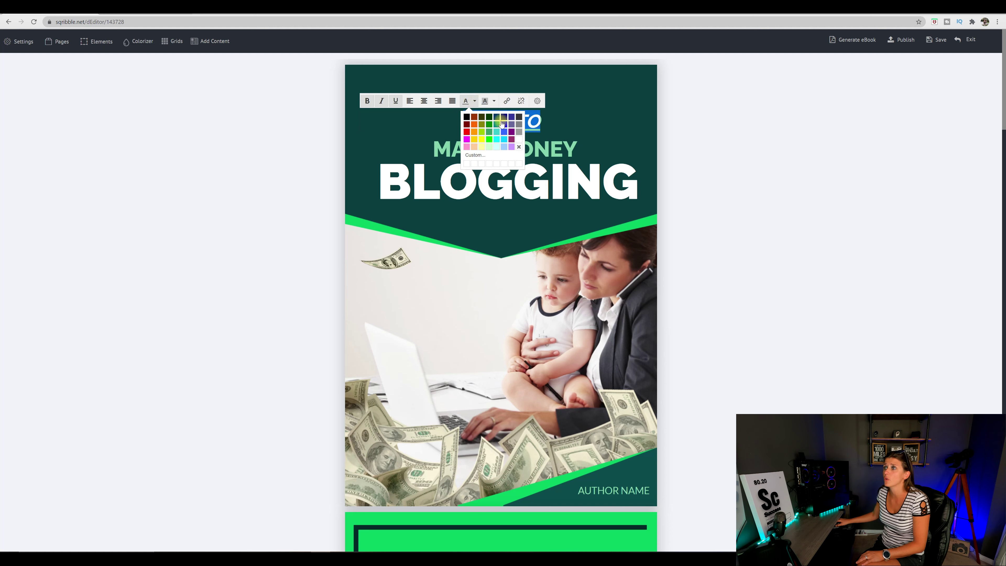
{"action": "left_click", "coordinate": [482, 139]}
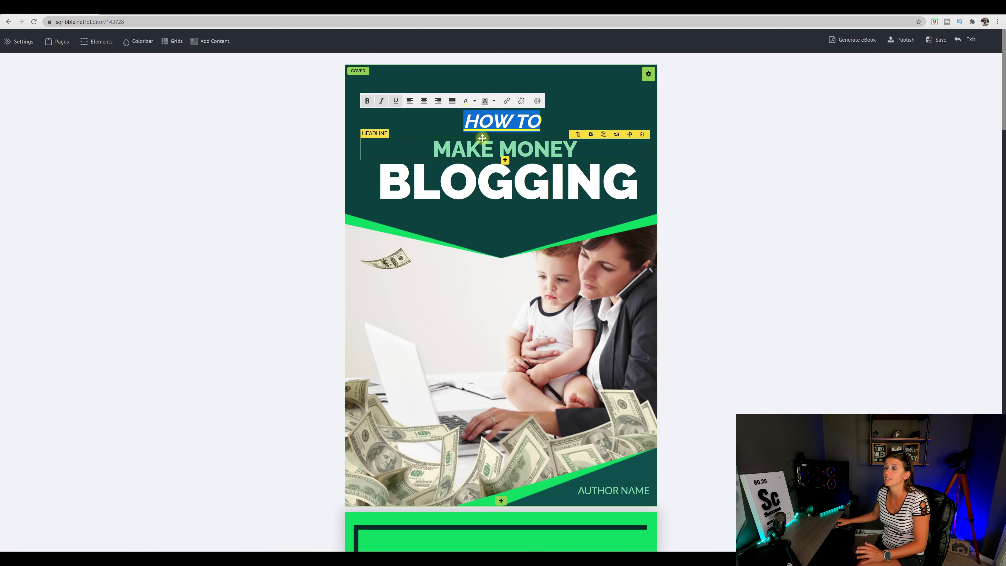
{"action": "left_click", "coordinate": [491, 103]}
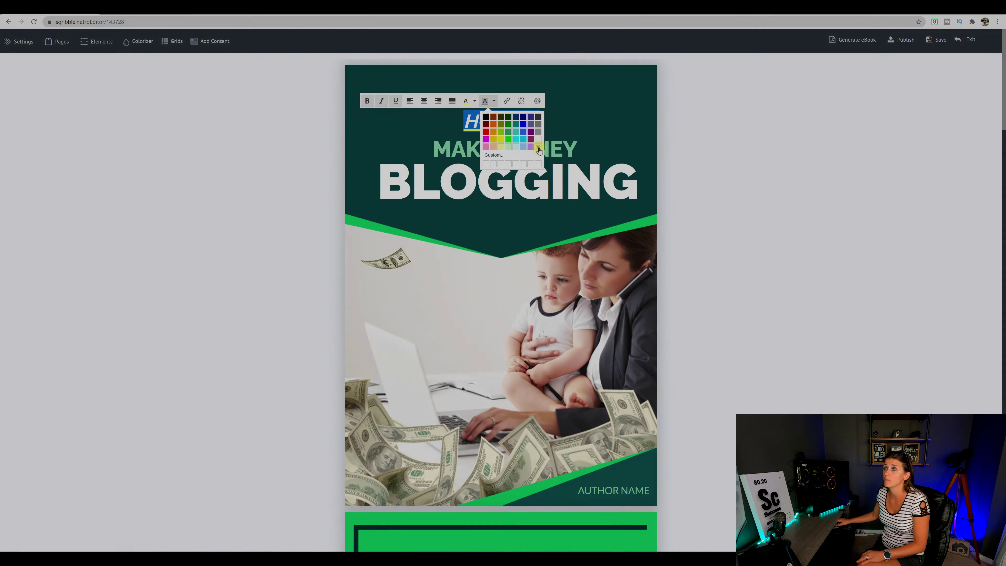
{"action": "left_click", "coordinate": [552, 124]}
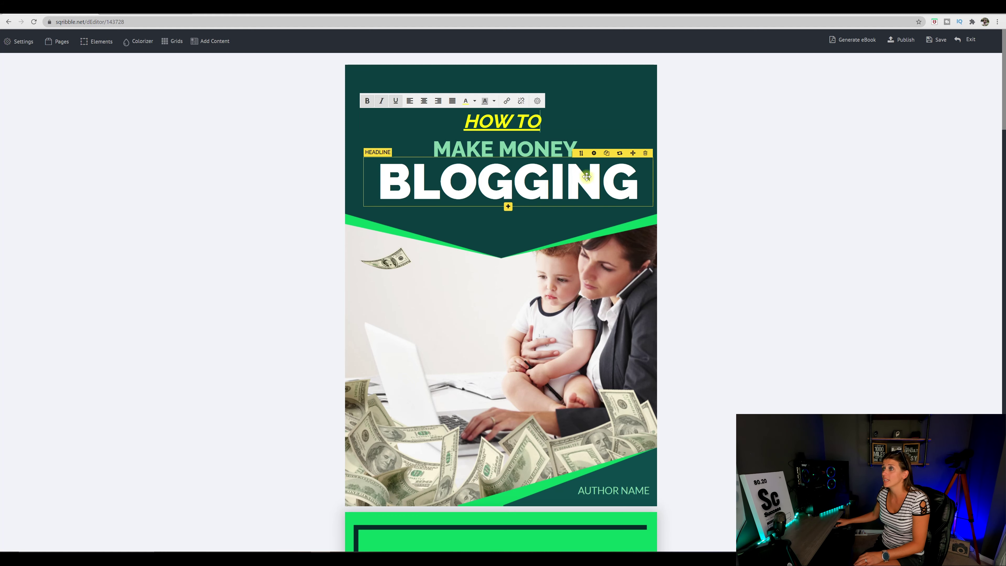
Replace the AUTHOR NAME placeholder on the cover with the author's first name
{"action": "left_click", "coordinate": [508, 207]}
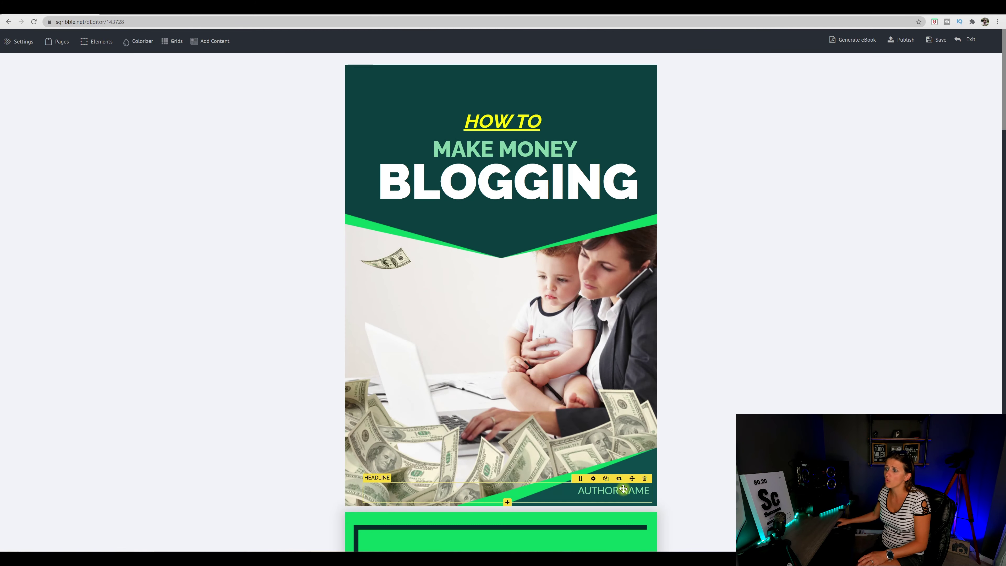
{"action": "double_click", "coordinate": [638, 492]}
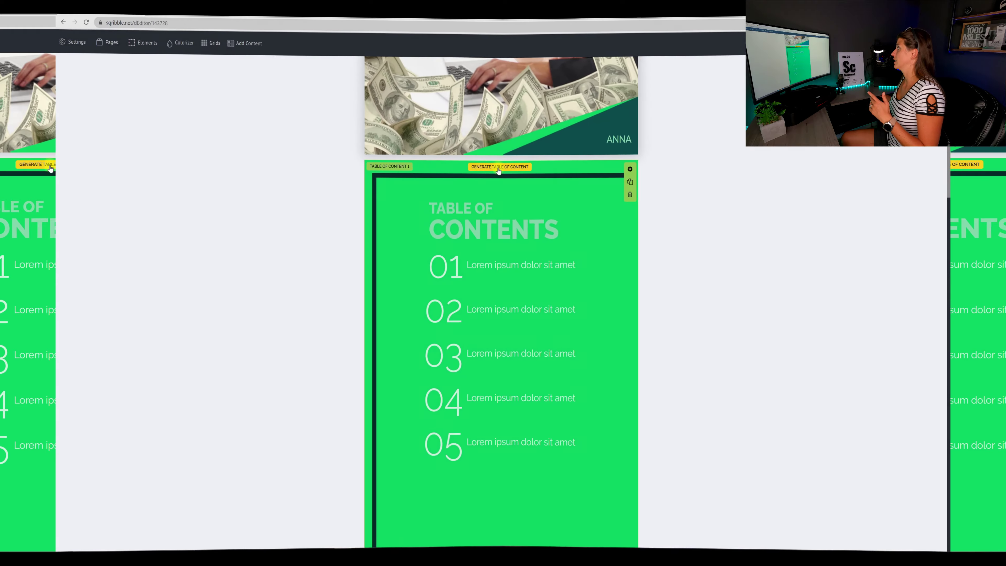
Examine the table of contents page's generate option and the text editing of its 01 number and first Lorem ipsum entry
{"action": "left_click", "coordinate": [498, 168]}
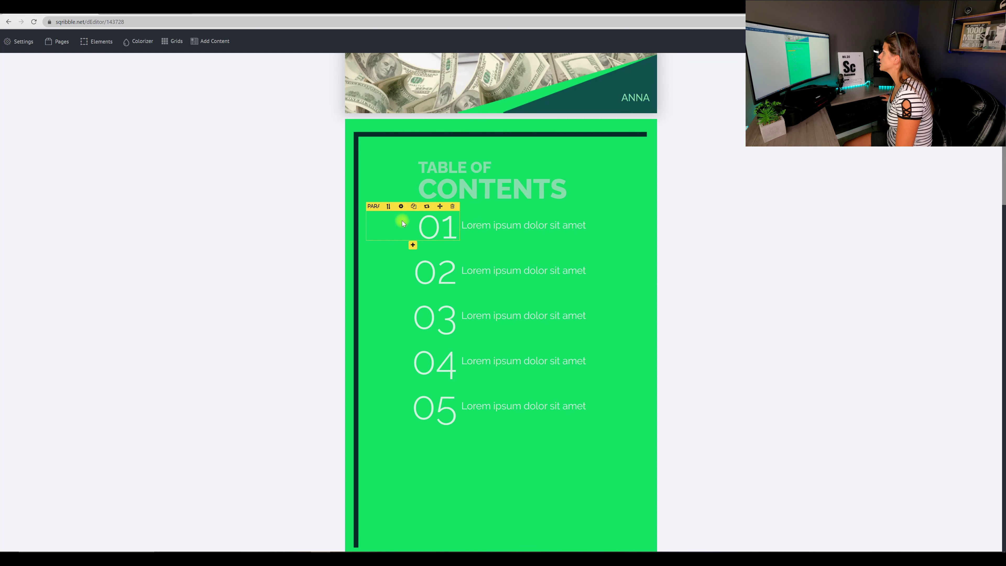
{"action": "left_click", "coordinate": [448, 229]}
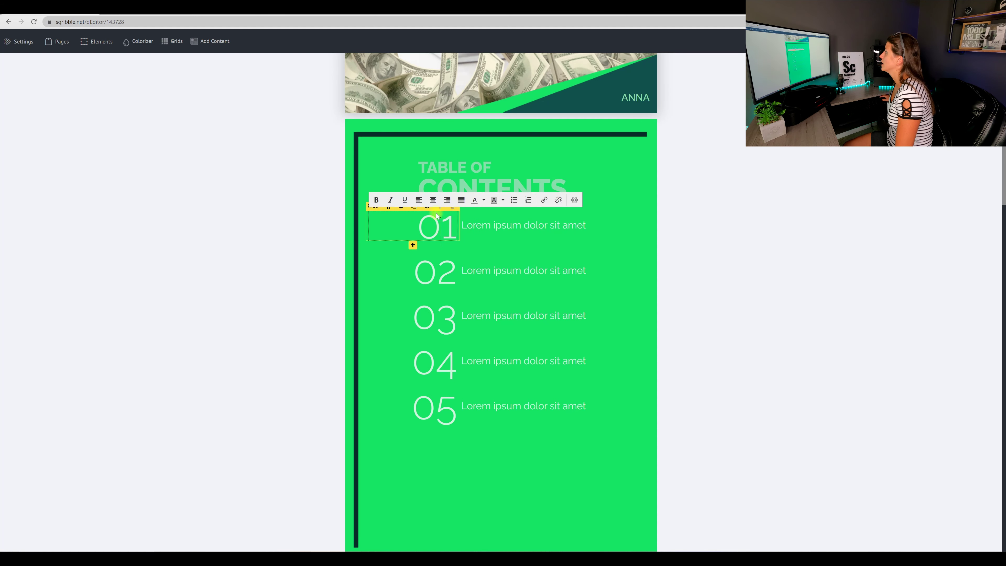
{"action": "left_click", "coordinate": [505, 225]}
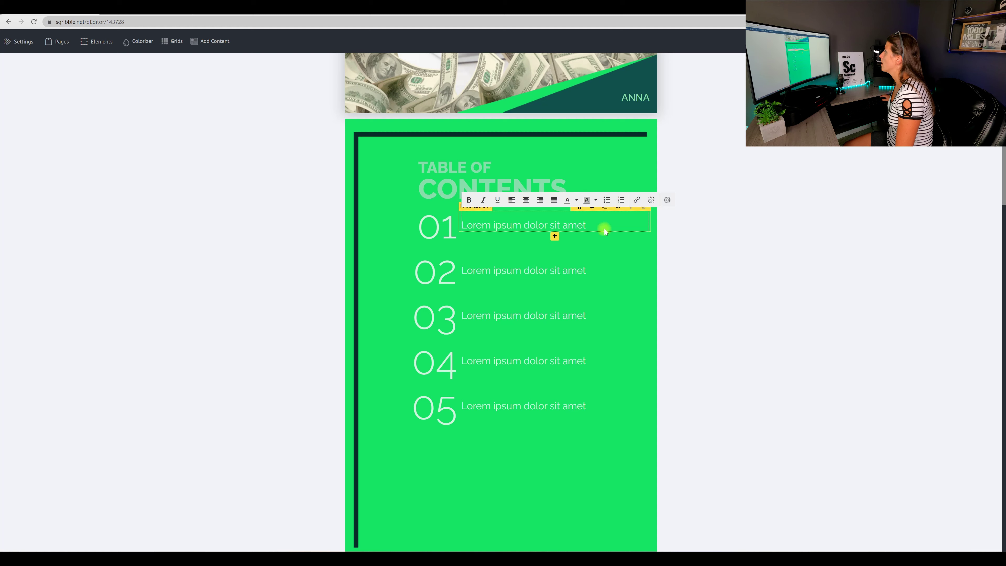